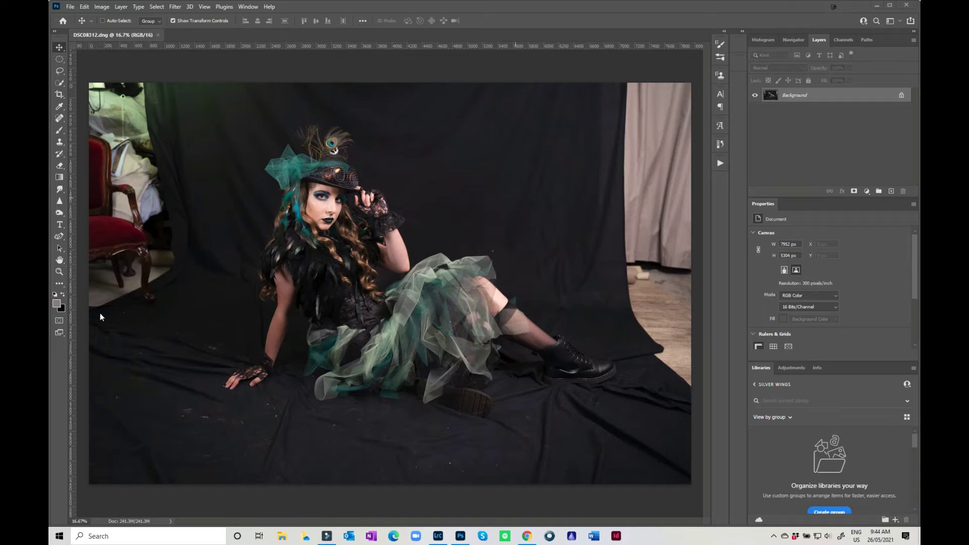
# Switch to the Lasso tool with the L shortcut.
pyautogui.press('l')
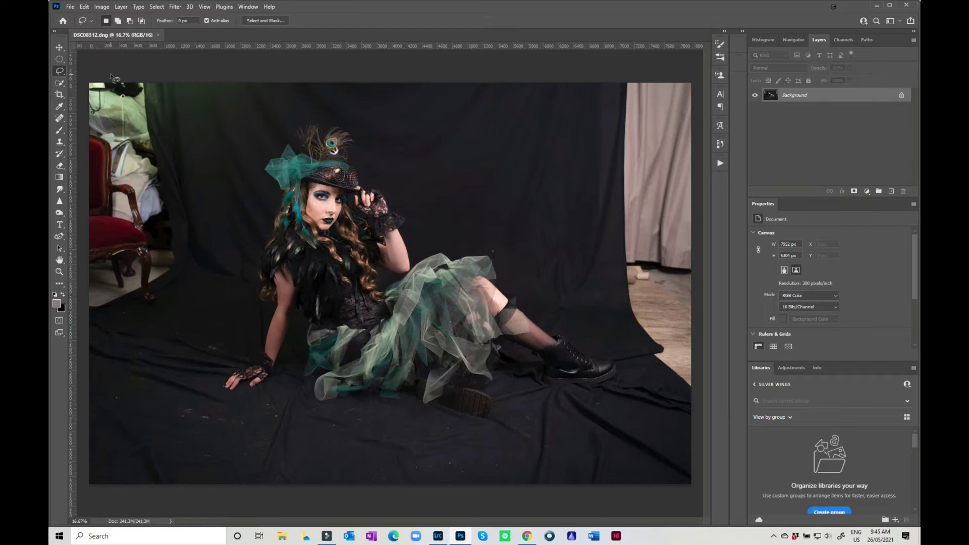
# Lasso the right-edge curtain and floor gap and Content-Aware fill it with dark backdrop.
pyautogui.moveTo(605, 81)
pyautogui.mouseDown()
pyautogui.moveTo(597, 171)
pyautogui.moveTo(610, 286)
pyautogui.moveTo(636, 353)
pyautogui.moveTo(671, 393)
pyautogui.moveTo(725, 378)
pyautogui.moveTo(737, 219)
pyautogui.moveTo(731, 86)
pyautogui.moveTo(662, 64)
pyautogui.moveTo(612, 71)
pyautogui.mouseUp()
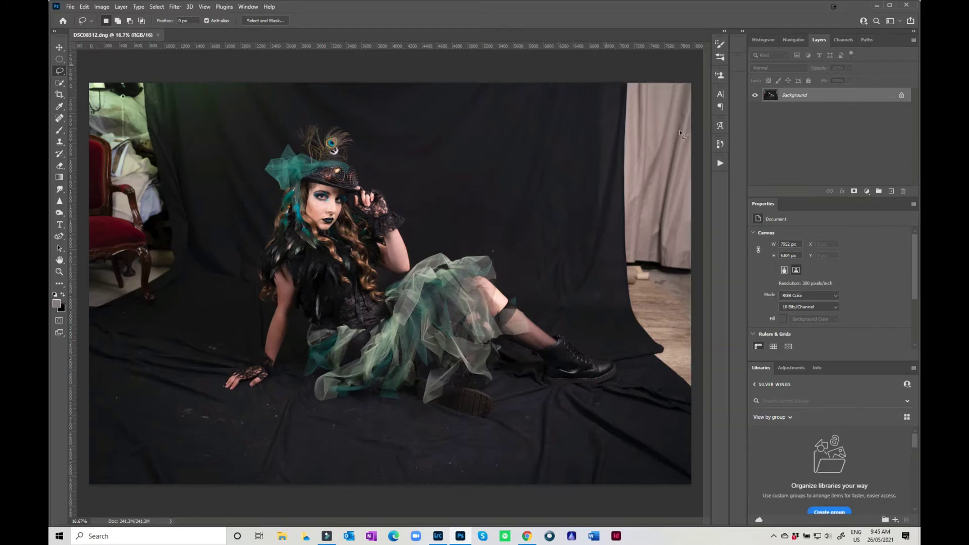
pyautogui.rightClick(642, 155)
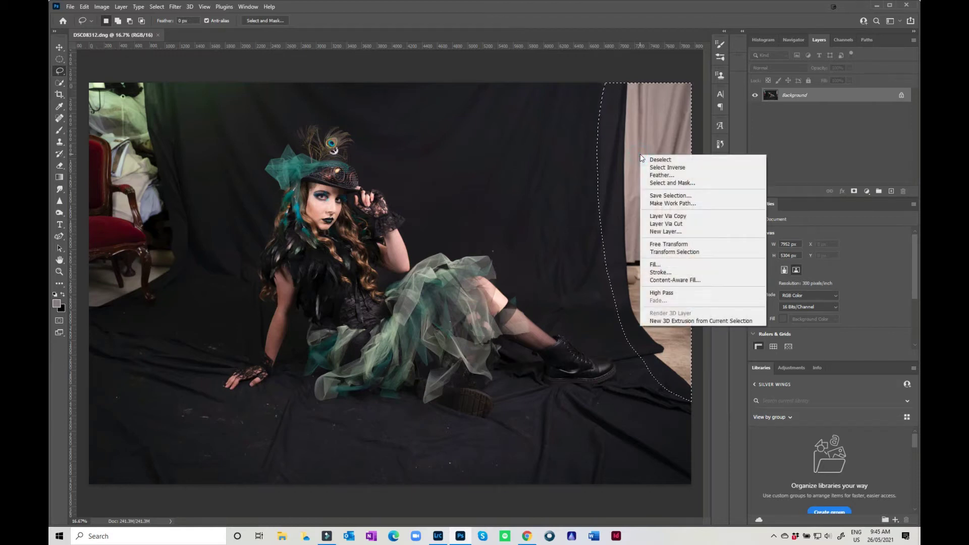
pyautogui.click(675, 264)
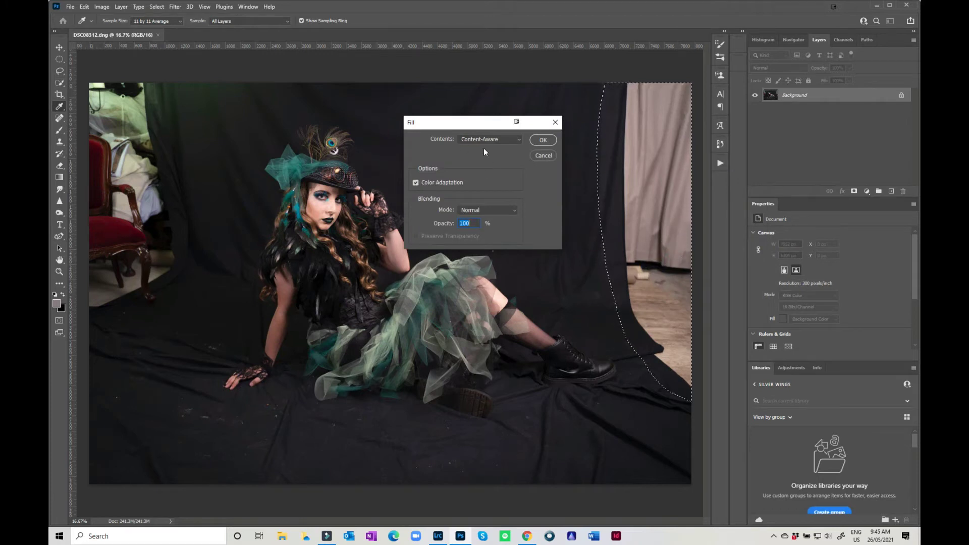
pyautogui.click(503, 141)
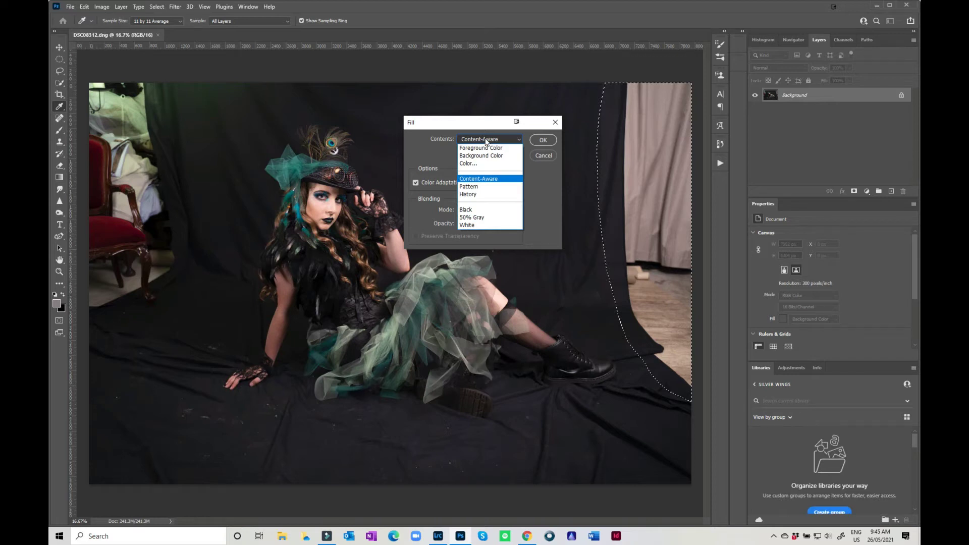
pyautogui.click(483, 181)
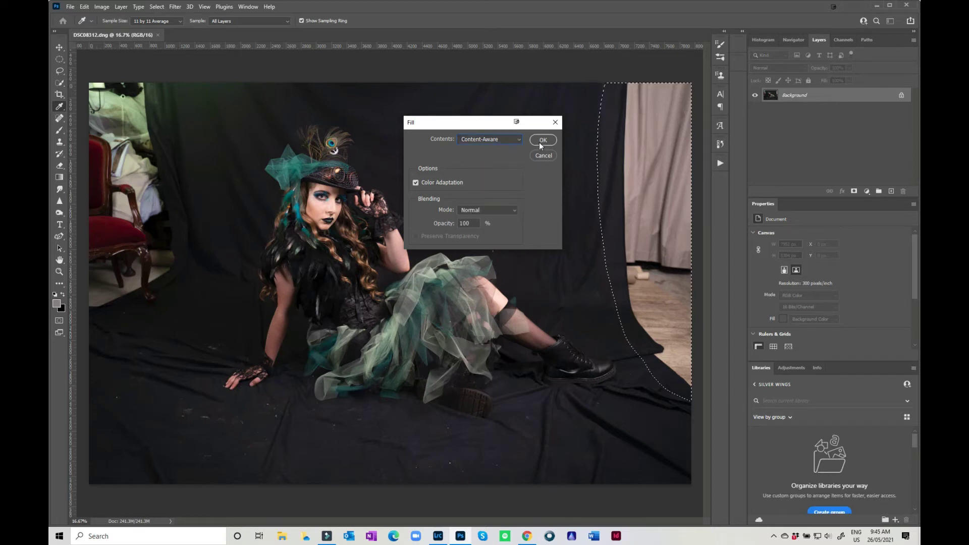
pyautogui.click(540, 141)
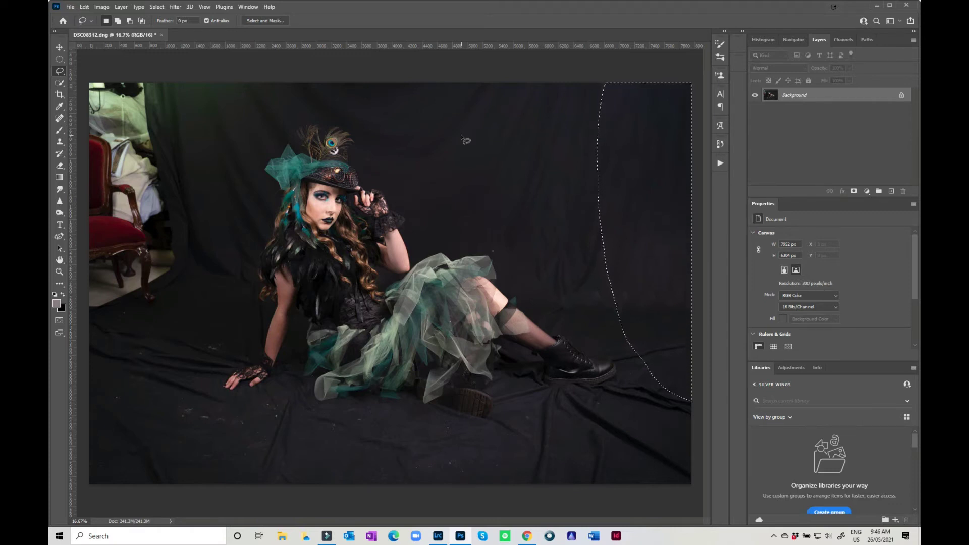
# Lasso the red chair and clutter at left, Content-Aware fill it, then deselect.
pyautogui.moveTo(87, 346)
pyautogui.mouseDown()
pyautogui.moveTo(124, 339)
pyautogui.moveTo(174, 310)
pyautogui.moveTo(209, 255)
pyautogui.moveTo(177, 80)
pyautogui.moveTo(148, 68)
pyautogui.moveTo(79, 63)
pyautogui.moveTo(71, 83)
pyautogui.moveTo(82, 346)
pyautogui.mouseUp()
pyautogui.rightClick(127, 236)
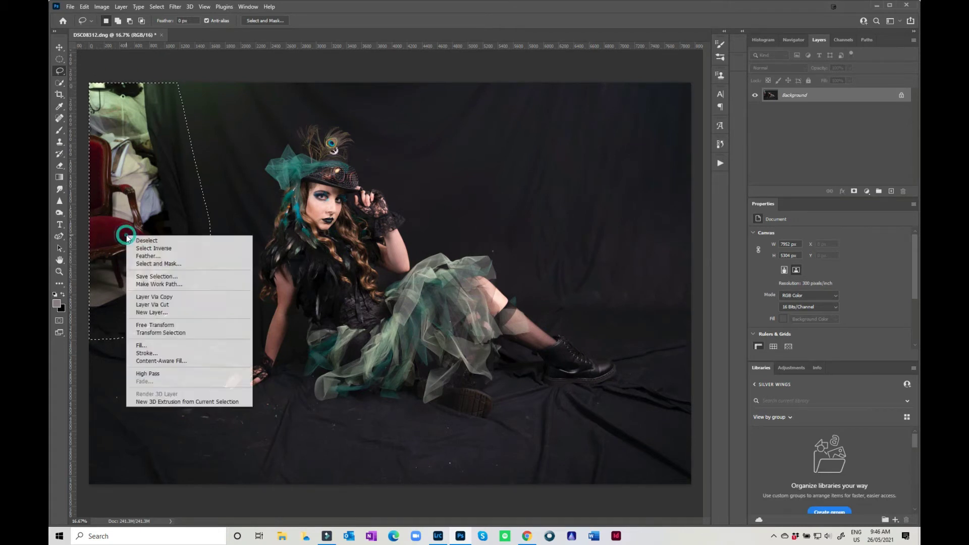
pyautogui.click(160, 345)
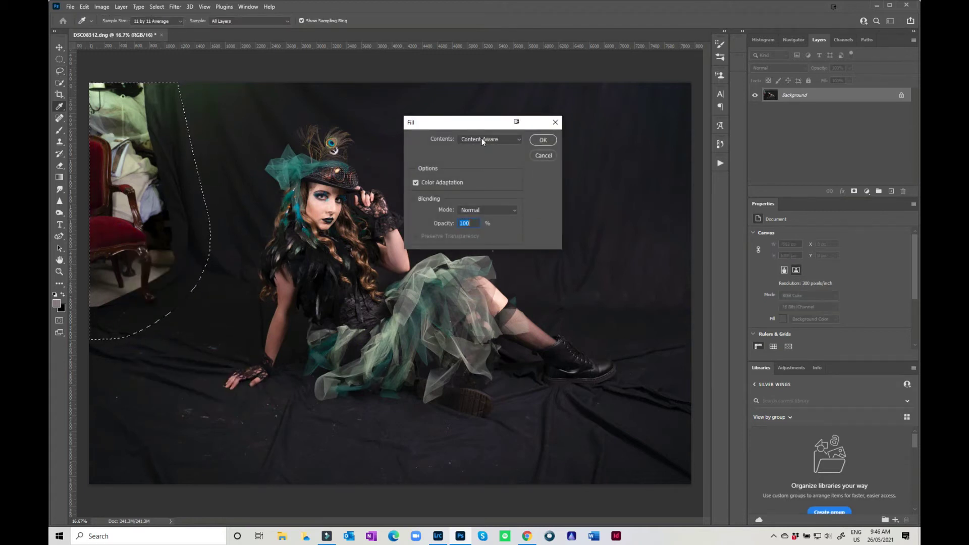
pyautogui.click(543, 140)
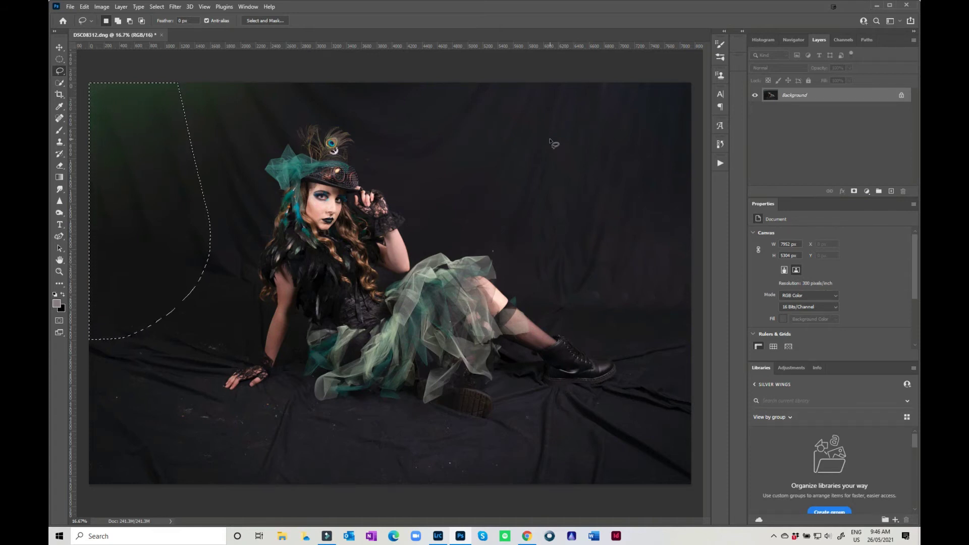
pyautogui.click(156, 7)
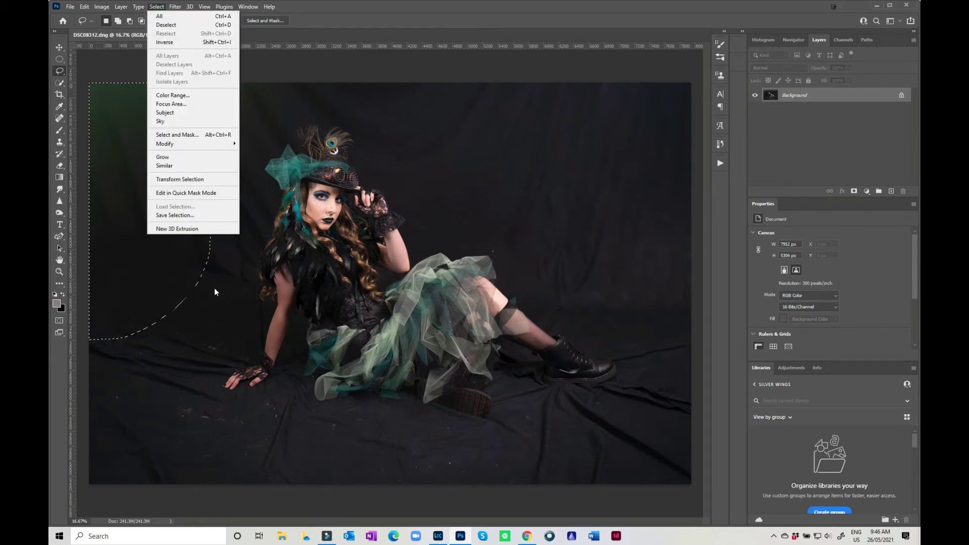
pyautogui.click(258, 152)
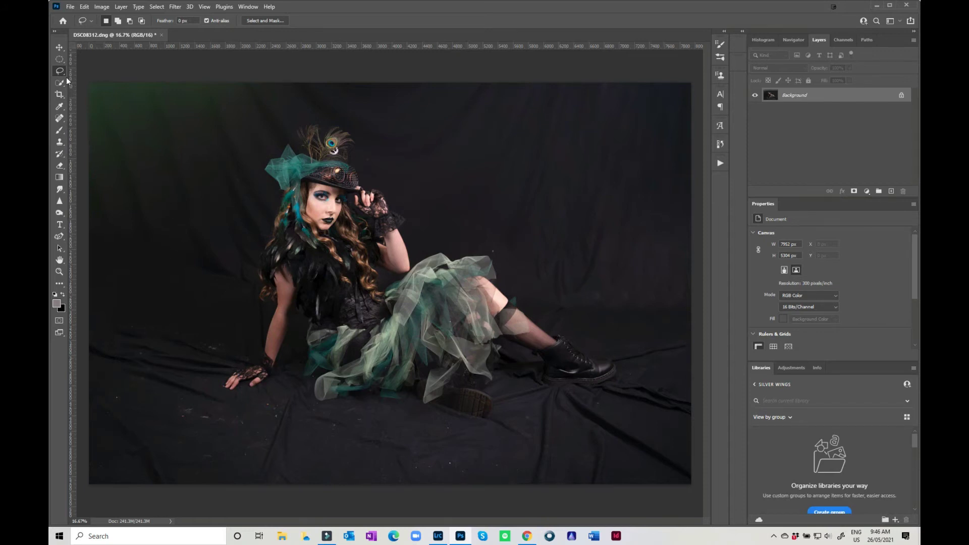
# Crop at a 16:9 ratio extended above and below, with Content-Aware filling the new edges.
pyautogui.click(58, 96)
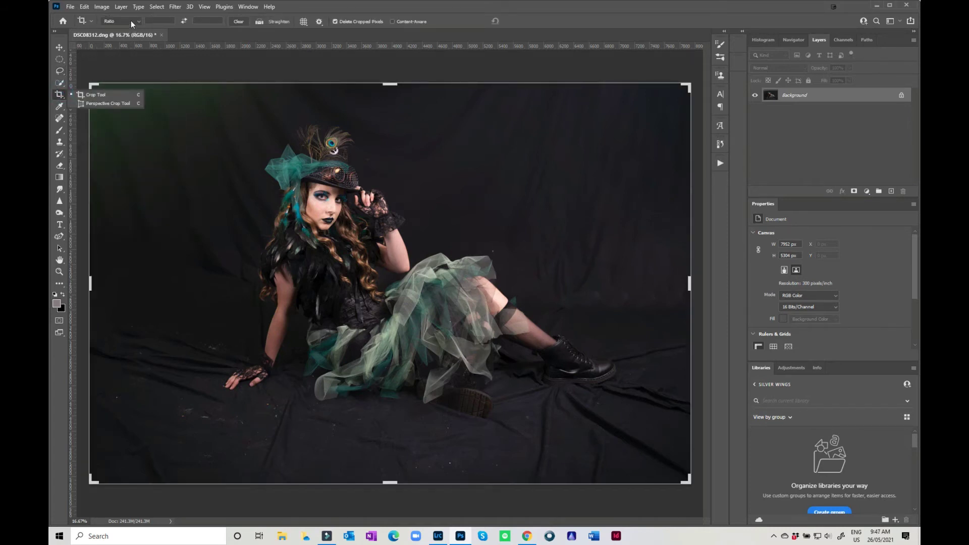
pyautogui.click(132, 20)
pyautogui.click(120, 81)
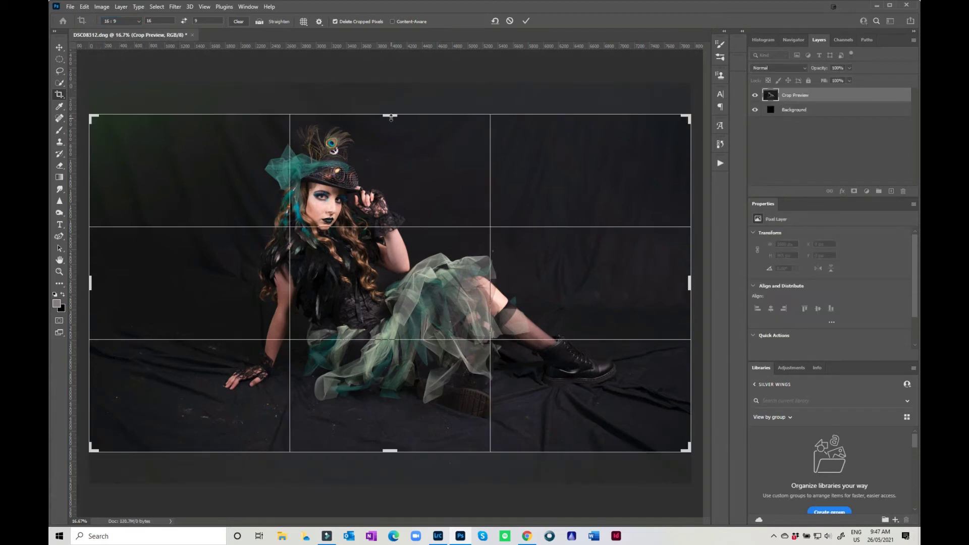
pyautogui.moveTo(390, 114); pyautogui.dragTo(390, 99)
pyautogui.moveTo(390, 466); pyautogui.dragTo(391, 482)
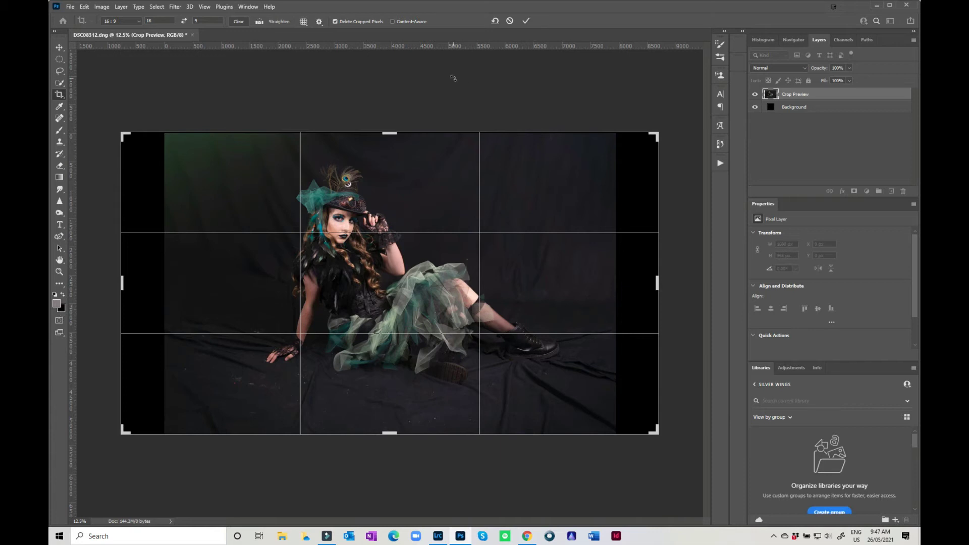
pyautogui.click(392, 22)
pyautogui.click(526, 22)
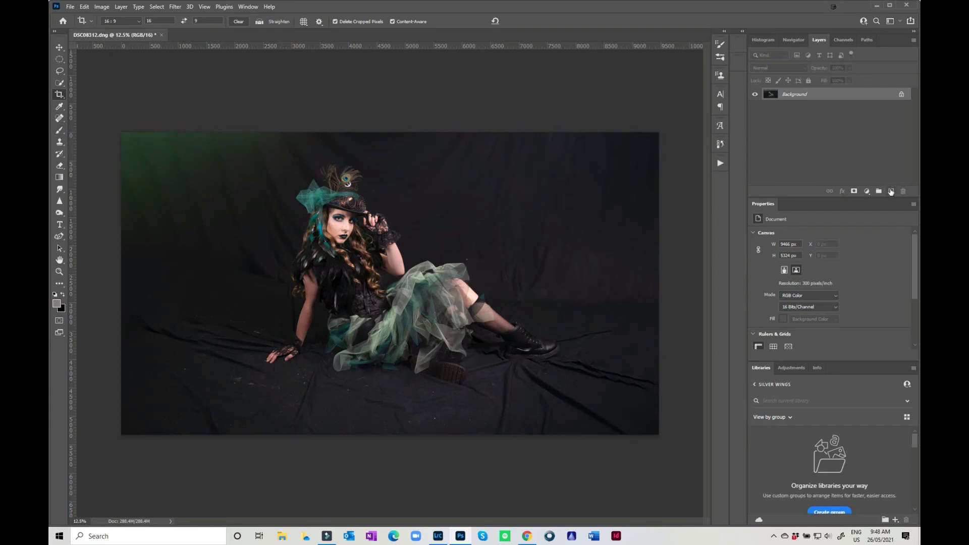
# Add a new Layer 1 and spot-heal two specks on the floor backdrop.
pyautogui.click(890, 190)
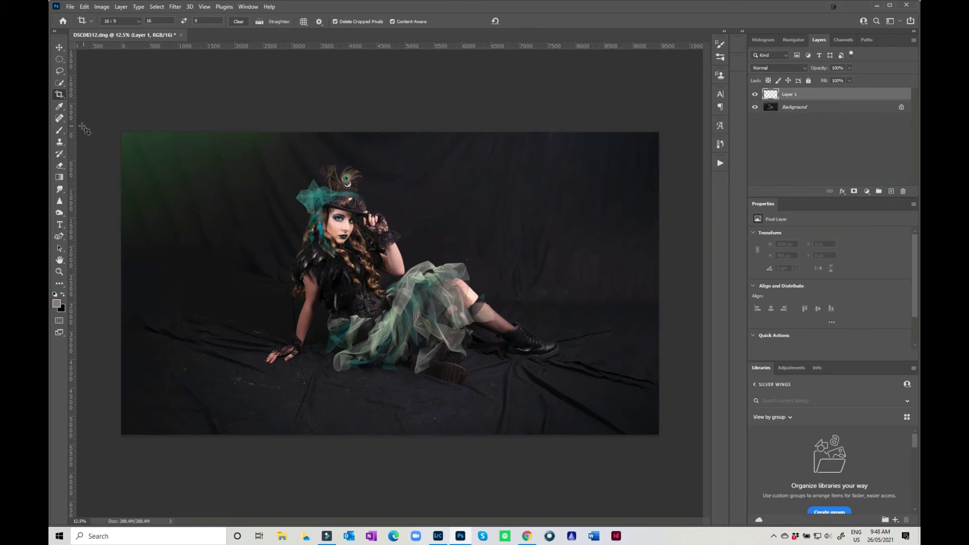
pyautogui.click(60, 165)
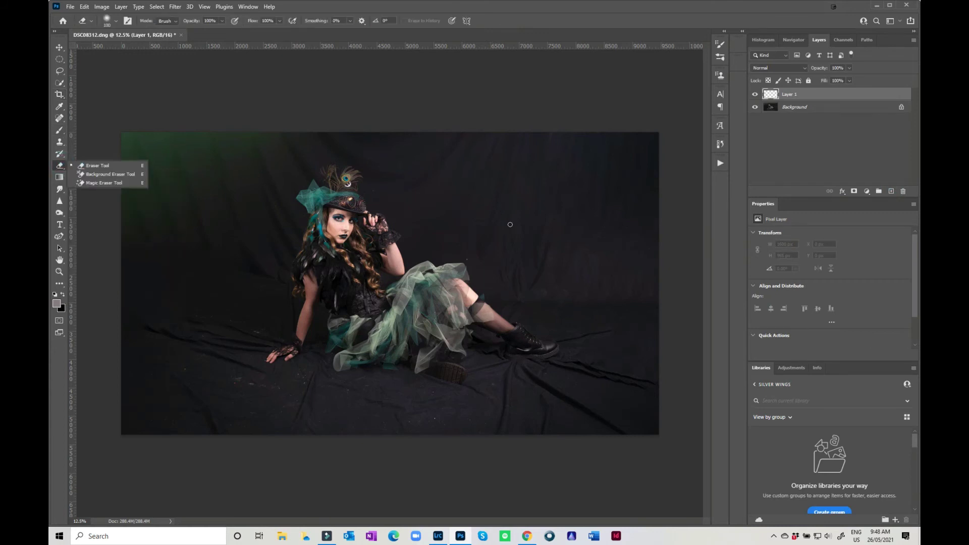
pyautogui.click(59, 118)
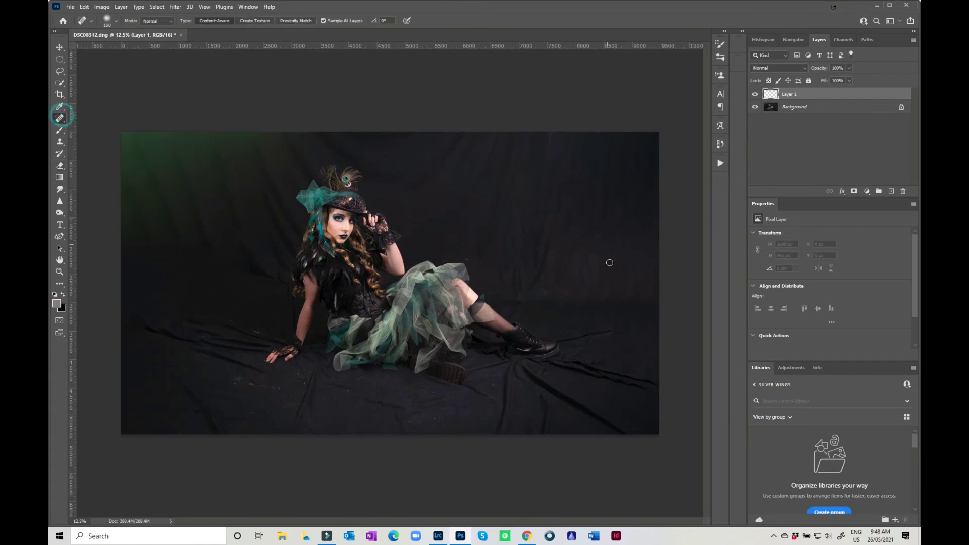
pyautogui.click(436, 414)
pyautogui.click(303, 375)
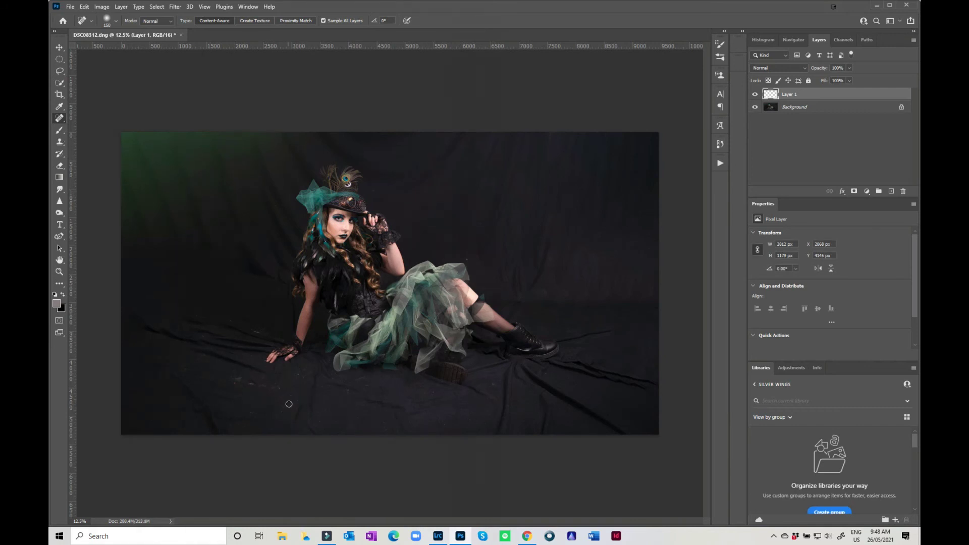
# Clone Stamp away the fabric wrinkles beside the hand, boot and along the lower floor.
pyautogui.press('s')
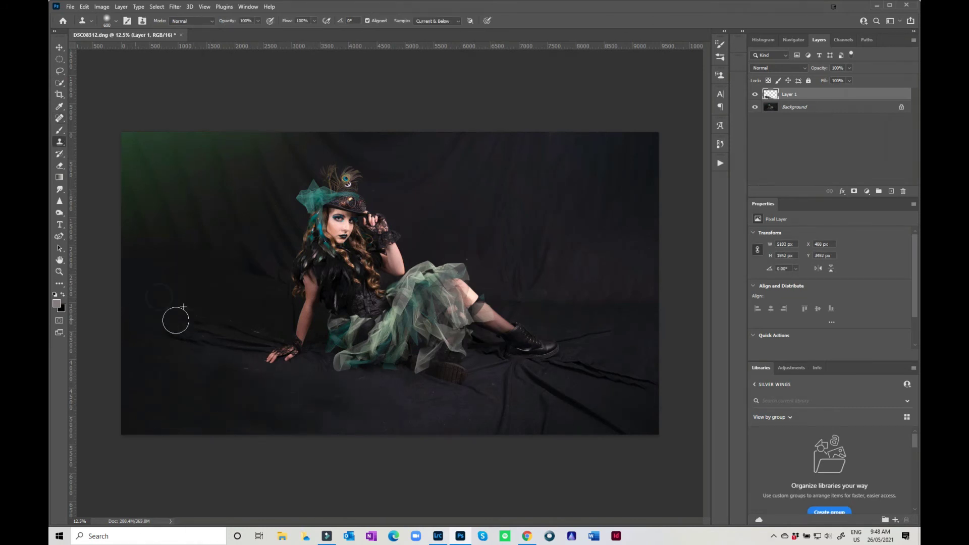
pyautogui.moveTo(175, 320); pyautogui.dragTo(302, 366)
pyautogui.keyDown('alt'); pyautogui.click(648, 328); pyautogui.keyUp('alt')
pyautogui.moveTo(657, 380); pyautogui.dragTo(455, 404)
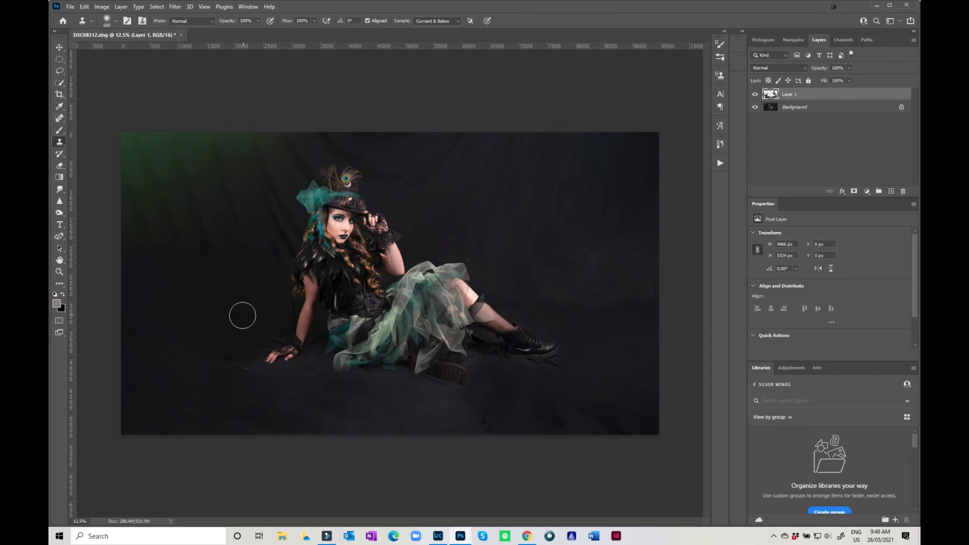
pyautogui.moveTo(242, 316)
pyautogui.mouseDown()
pyautogui.moveTo(458, 424)
pyautogui.moveTo(626, 390)
pyautogui.mouseUp()
pyautogui.hotkey('ctrl', '+')
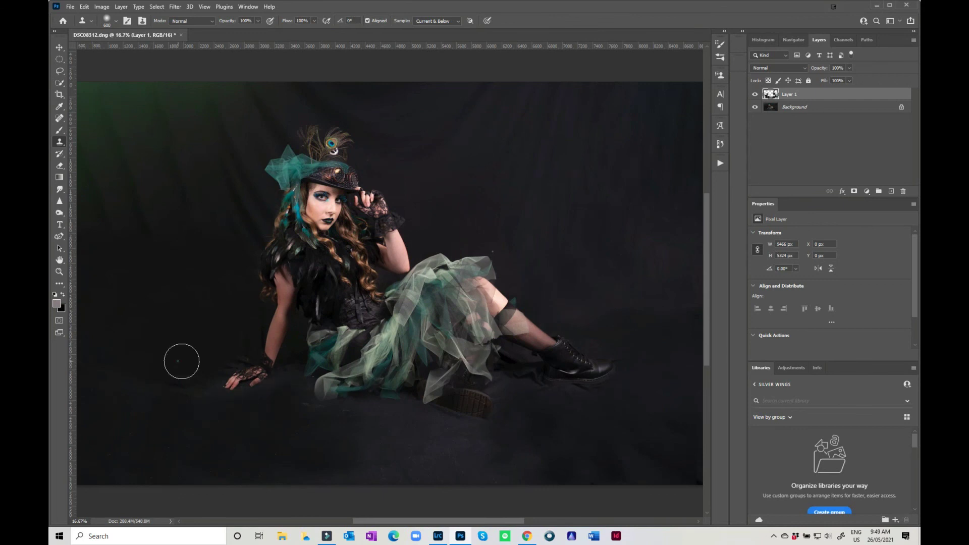
pyautogui.moveTo(270, 449)
pyautogui.mouseDown()
pyautogui.moveTo(541, 466)
pyautogui.moveTo(485, 443)
pyautogui.mouseUp()
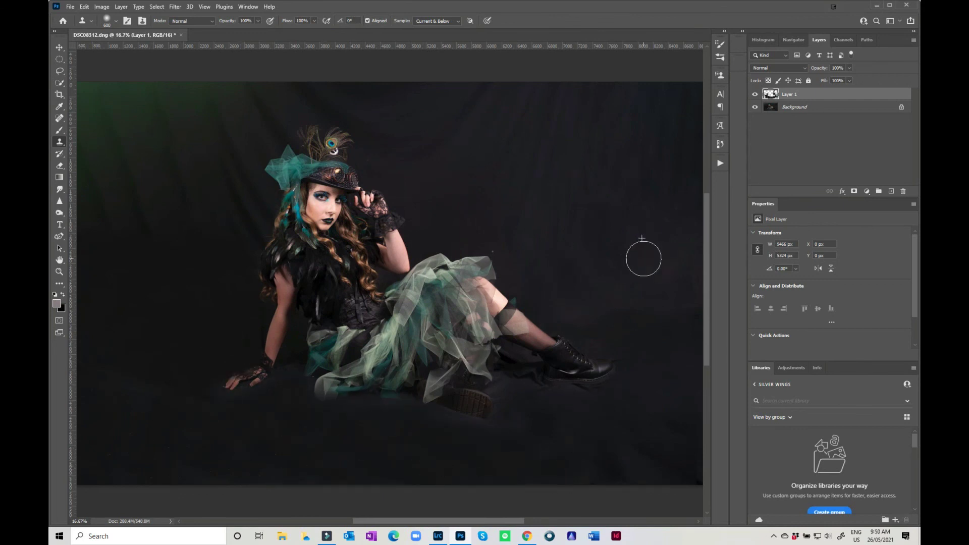
pyautogui.scroll(-1, 642, 260)
pyautogui.press('j')
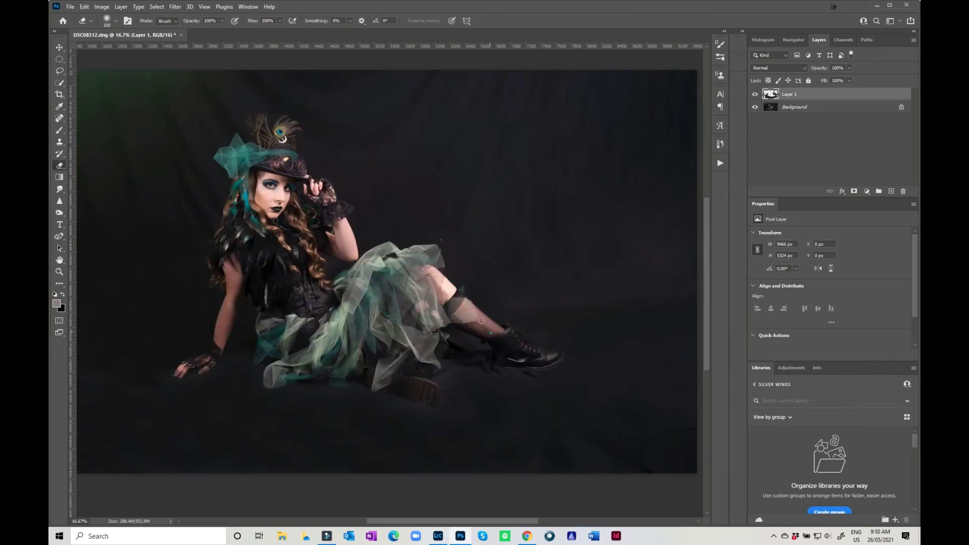
pyautogui.scroll(1, 414, 276)
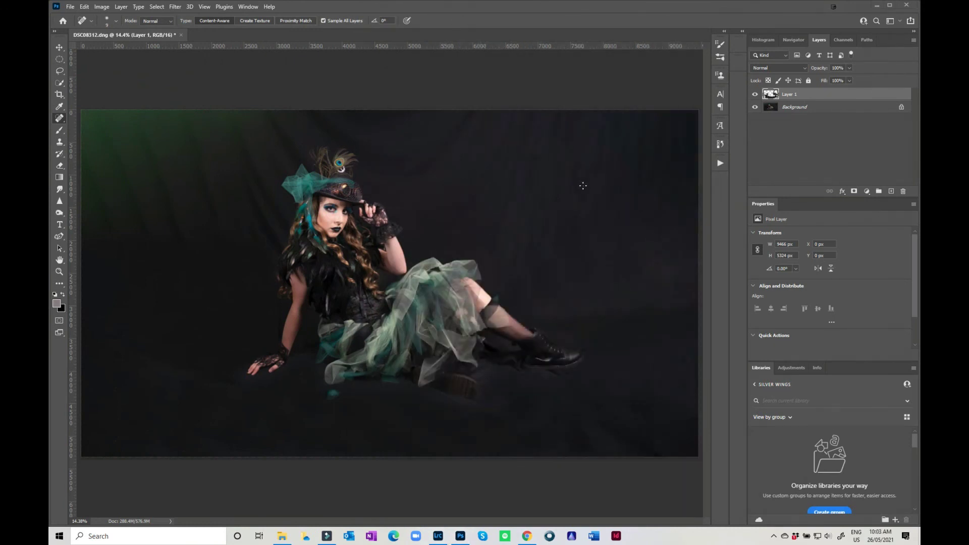